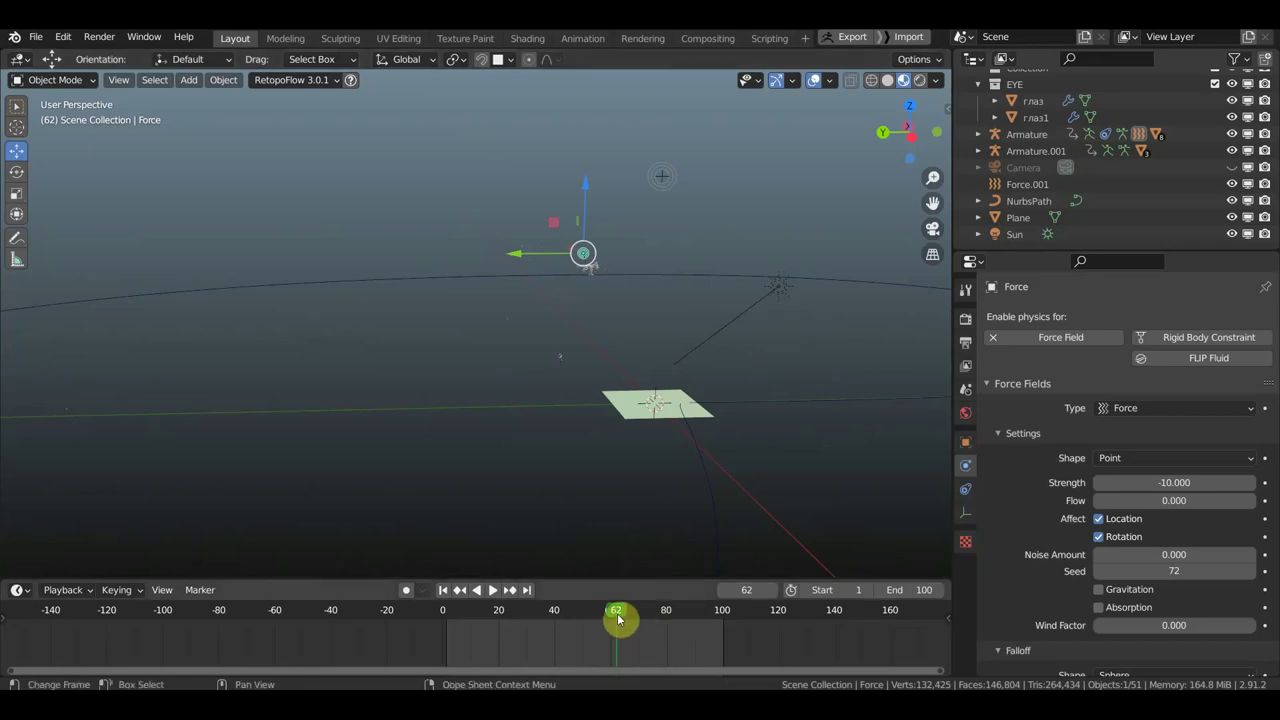
# Return to frame 2, orbit around the dog on the green plane, and select NurbsPath
pyautogui.click(449, 617)
pyautogui.press('space')
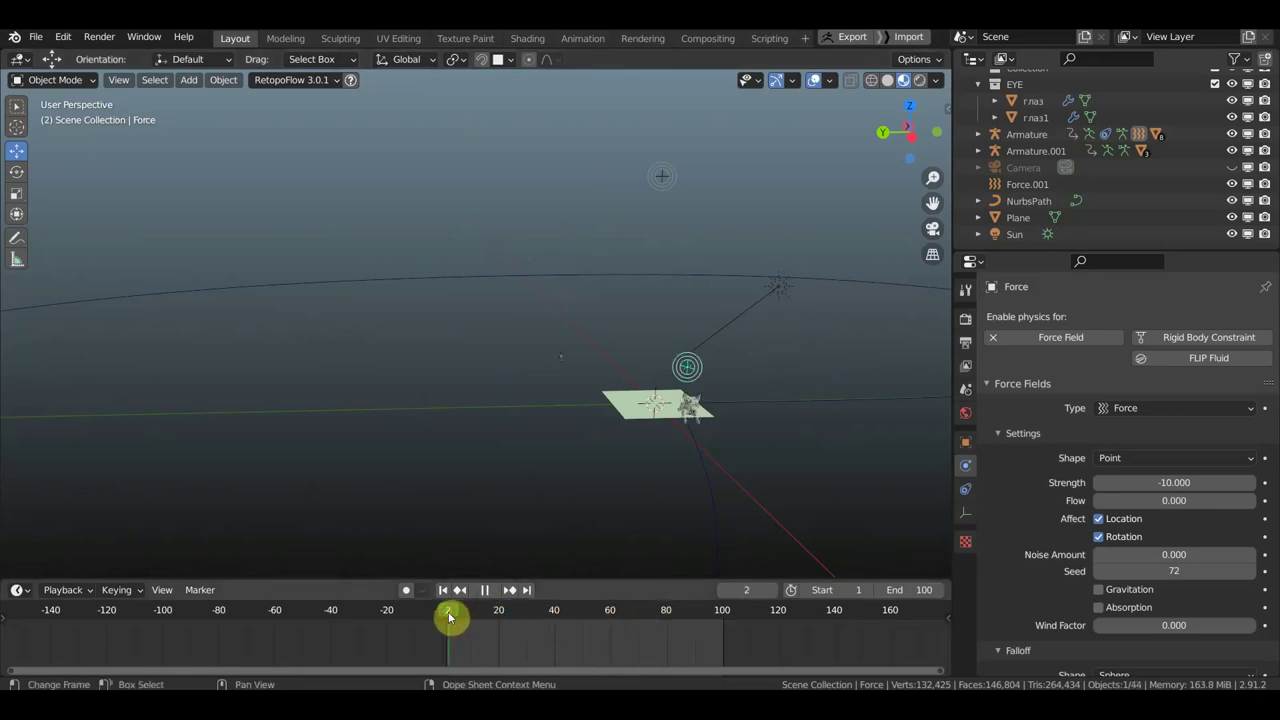
pyautogui.press('space')
pyautogui.scroll(5, 706, 478)
pyautogui.moveTo(610, 443)
pyautogui.mouseDown(button='middle')
pyautogui.moveTo(466, 329)
pyautogui.moveTo(429, 340)
pyautogui.moveTo(455, 358)
pyautogui.mouseUp(button='middle')
pyautogui.click(585, 284)
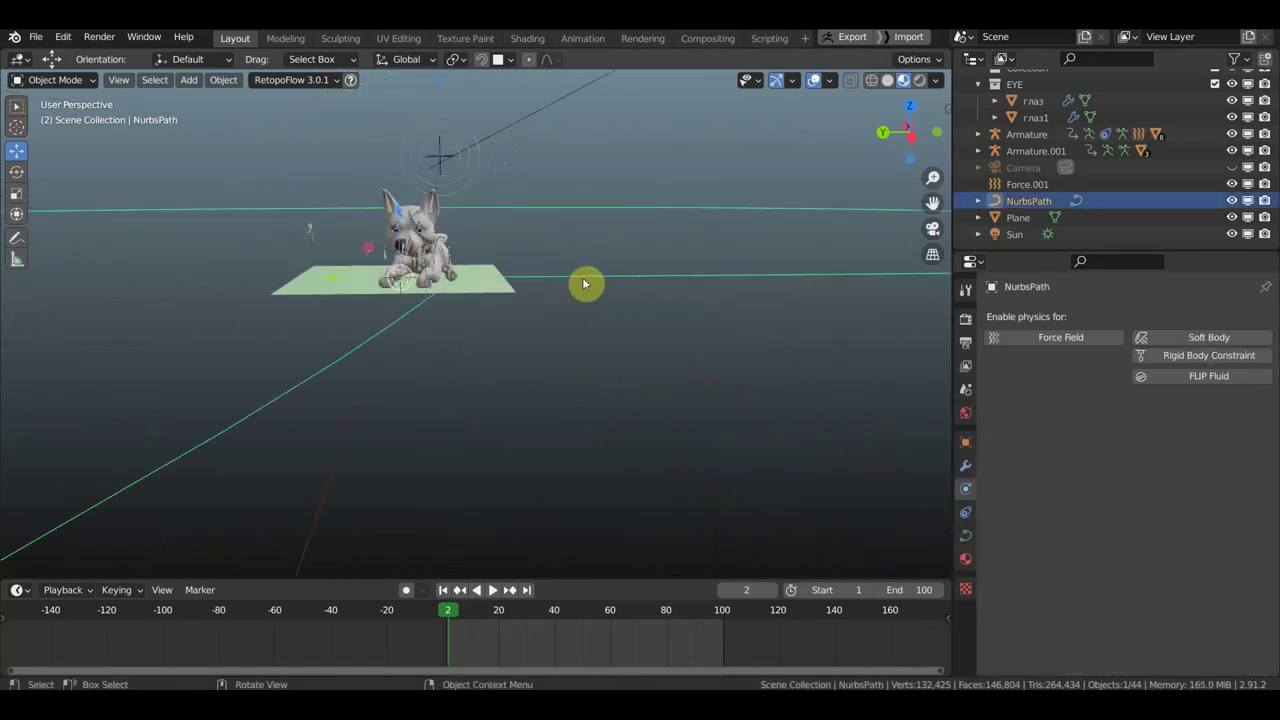
# Delete the NurbsPath curve and unhide the hidden objects with Alt+H
pyautogui.press('Delete')
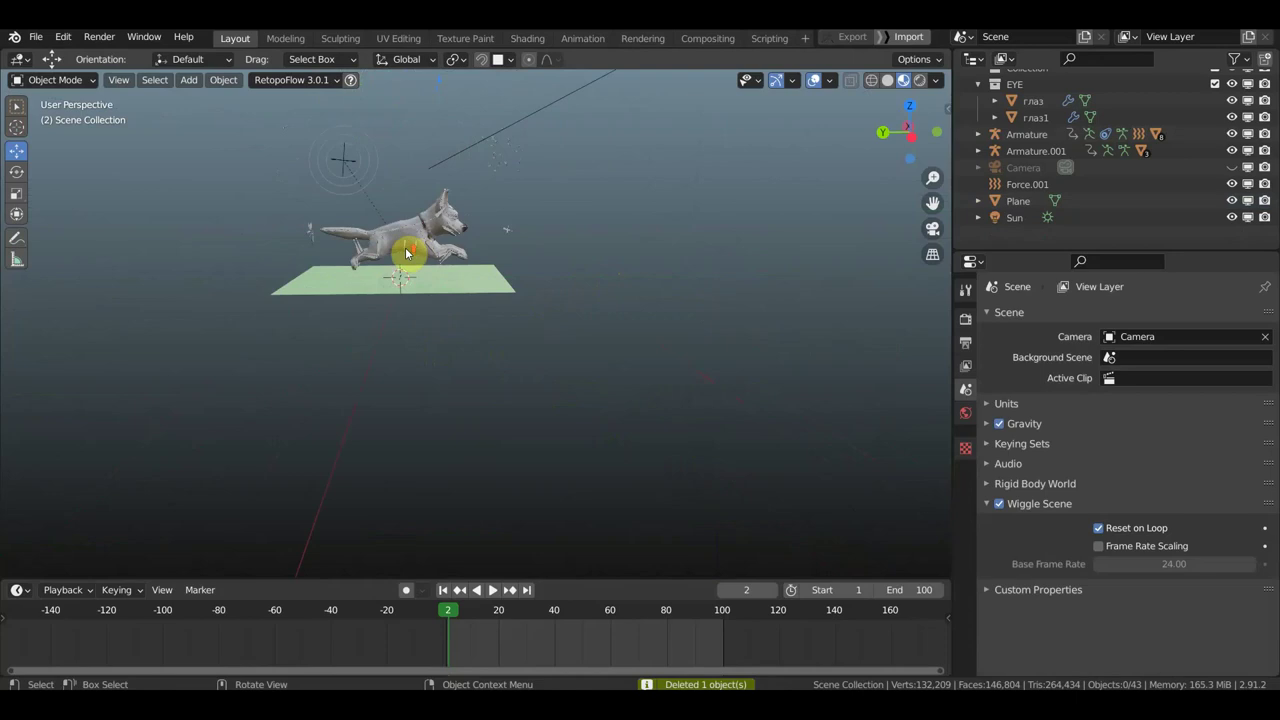
pyautogui.hotkey('shift', 'h')
pyautogui.hotkey('alt', 'h')
# Orbit to view the plane from above and show the dog body's modifier stack
pyautogui.moveTo(408, 254); pyautogui.dragTo(455, 291, button='middle')
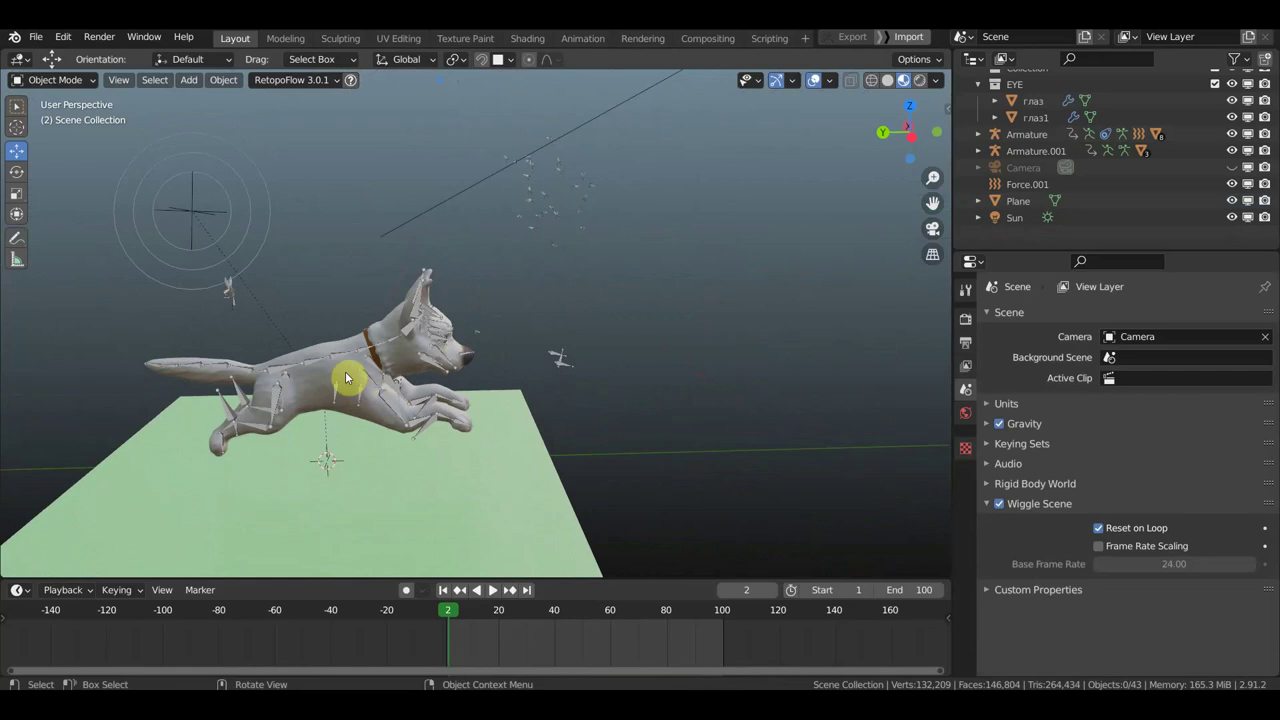
pyautogui.moveTo(420, 354); pyautogui.dragTo(419, 352, button='middle')
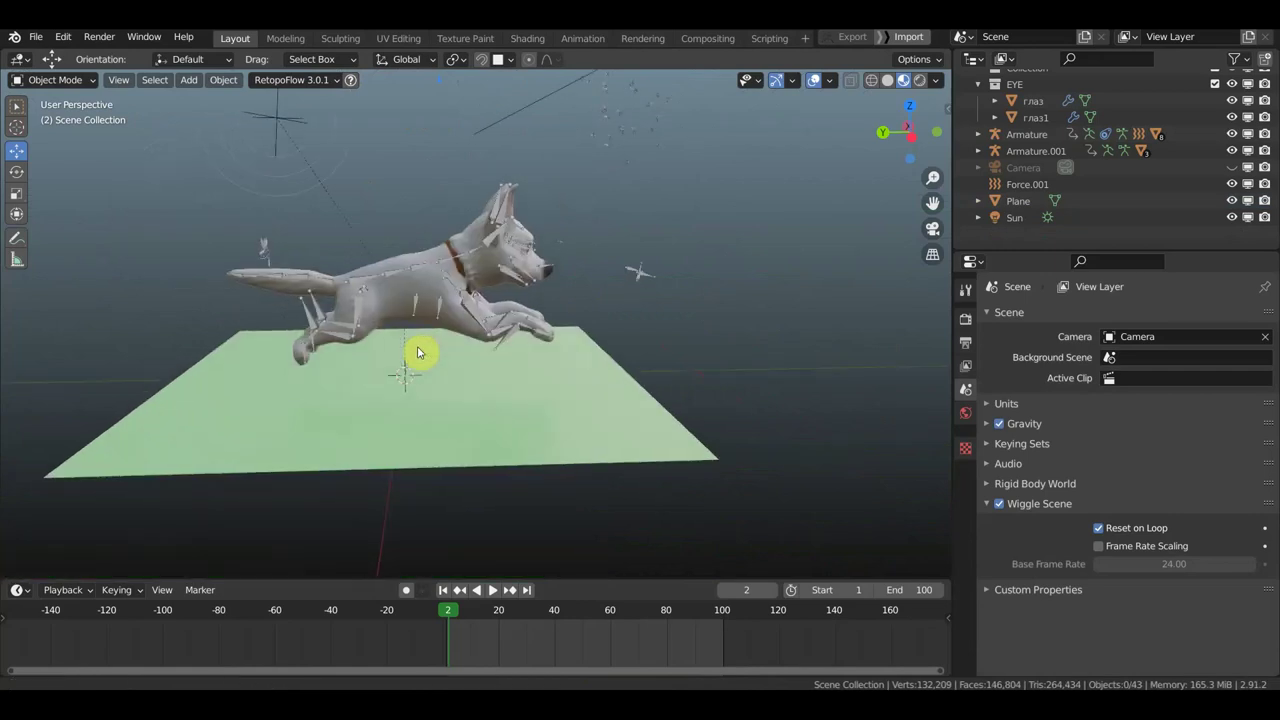
pyautogui.click(370, 310)
pyautogui.click(966, 466)
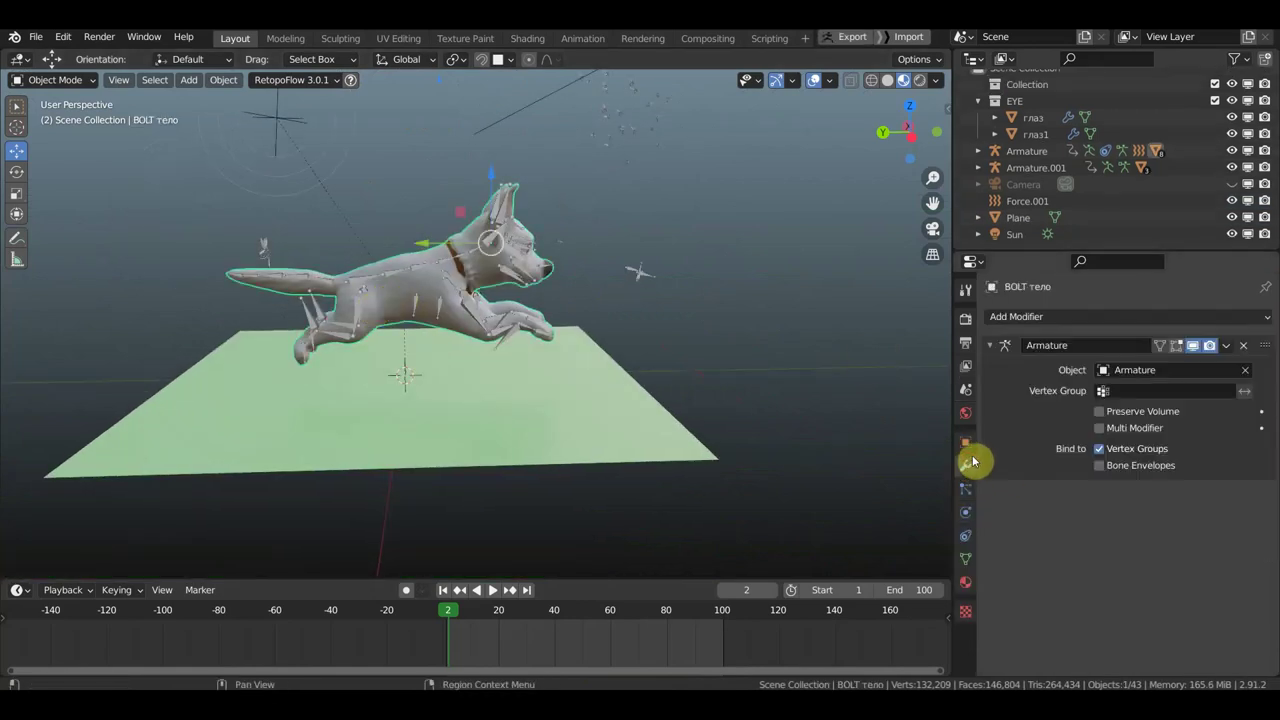
# Give the dog body a Build modifier with Length 30, previewing playback up to frame 25
pyautogui.click(1054, 317)
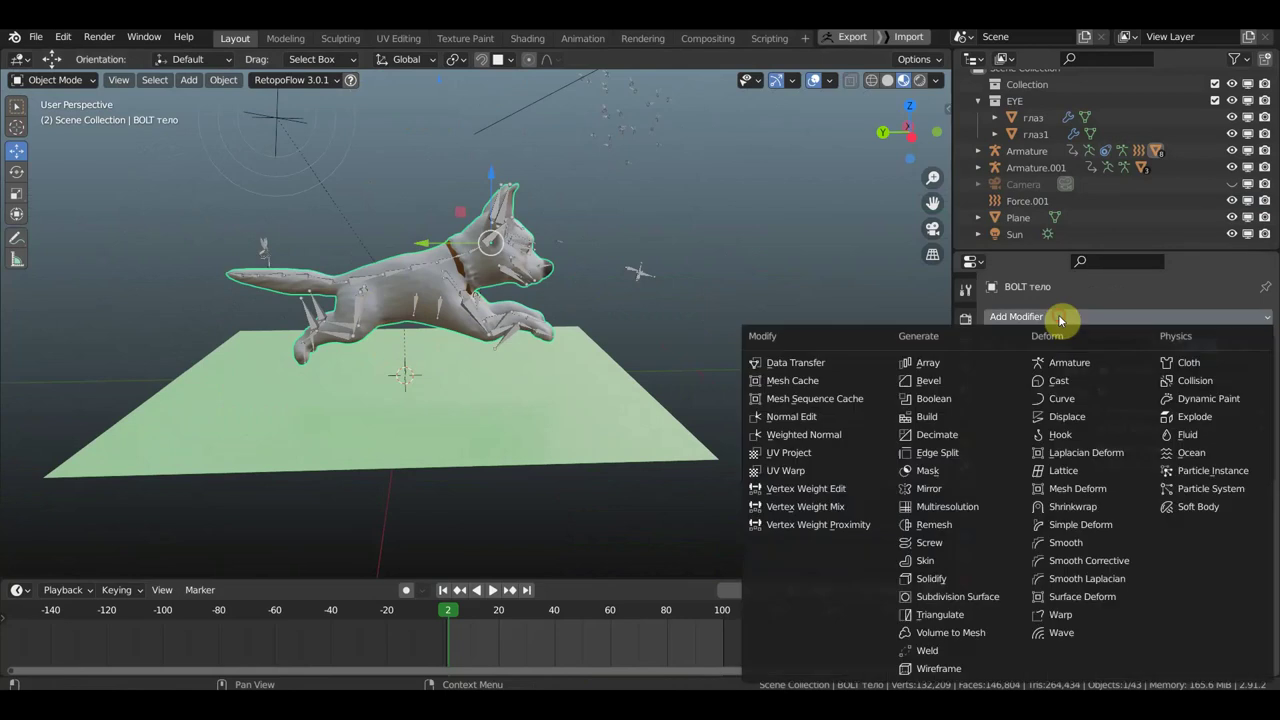
pyautogui.click(929, 419)
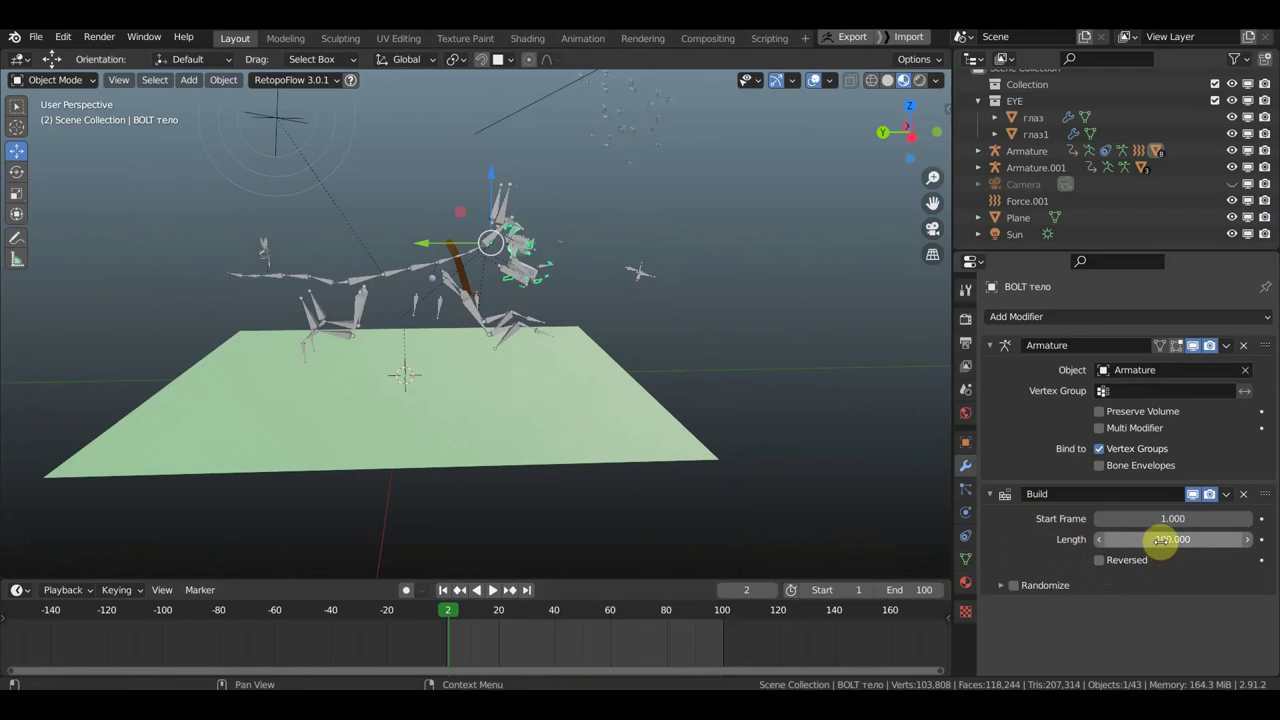
pyautogui.click(1162, 540)
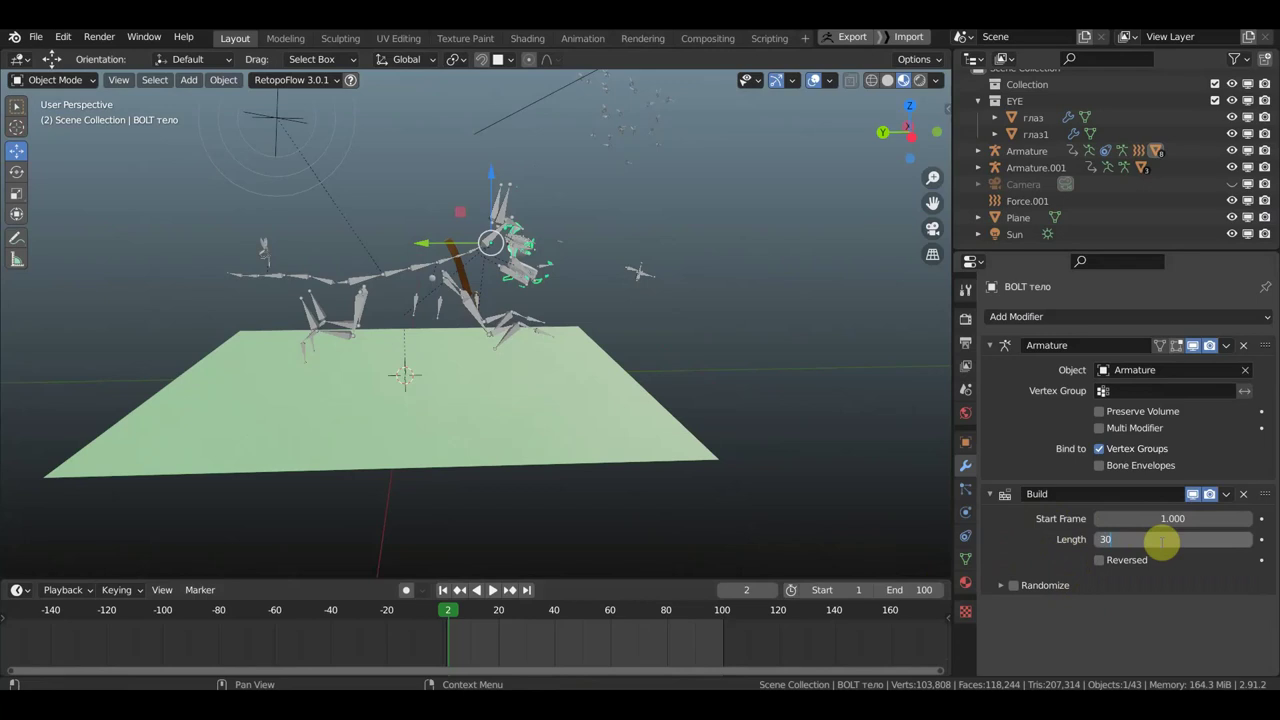
pyautogui.press('Return')
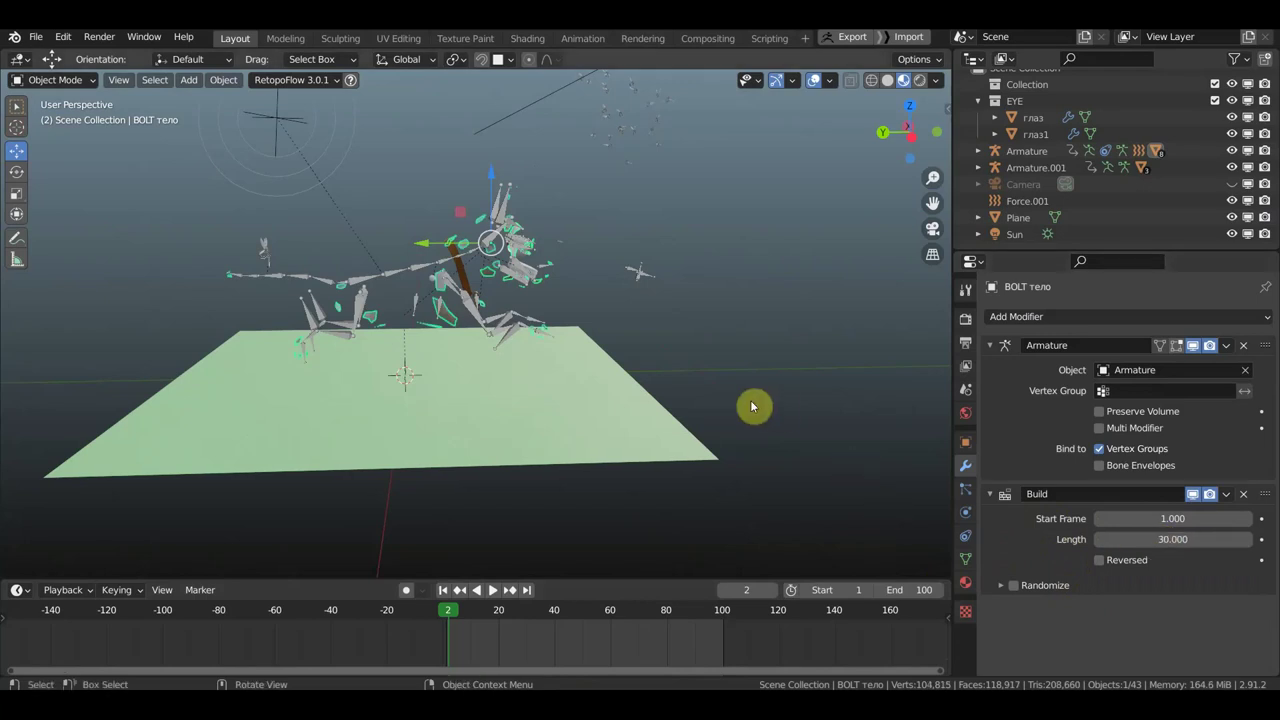
pyautogui.press('space')
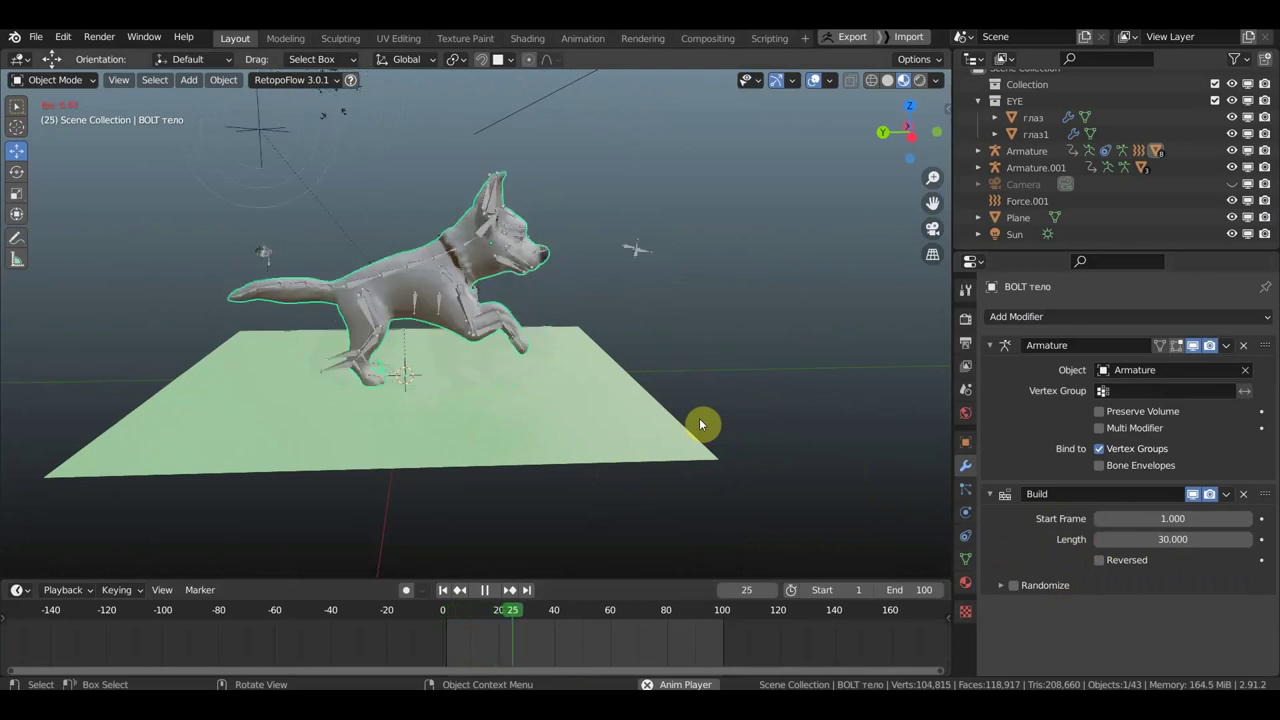
pyautogui.press('space')
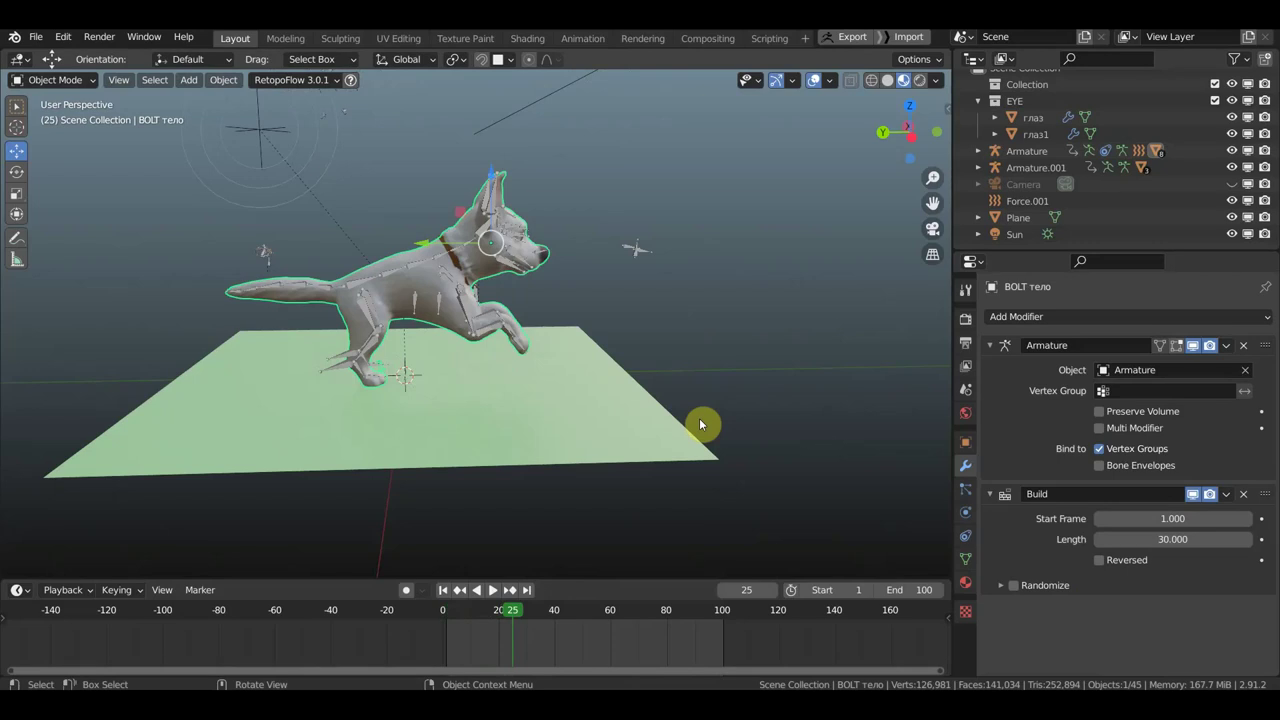
# Enable Reversed on the Build modifier and scrub the timeline back to frame 0
pyautogui.click(1102, 563)
pyautogui.moveTo(511, 612); pyautogui.dragTo(422, 612)
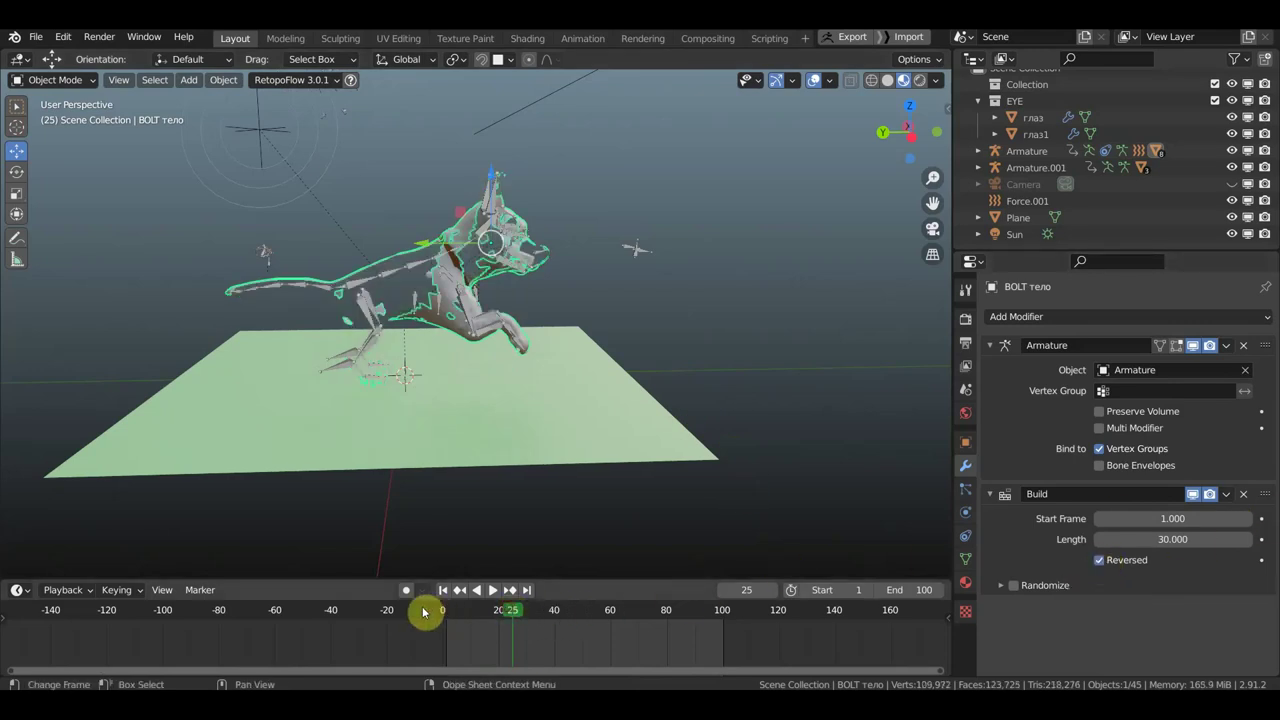
pyautogui.press('Escape')
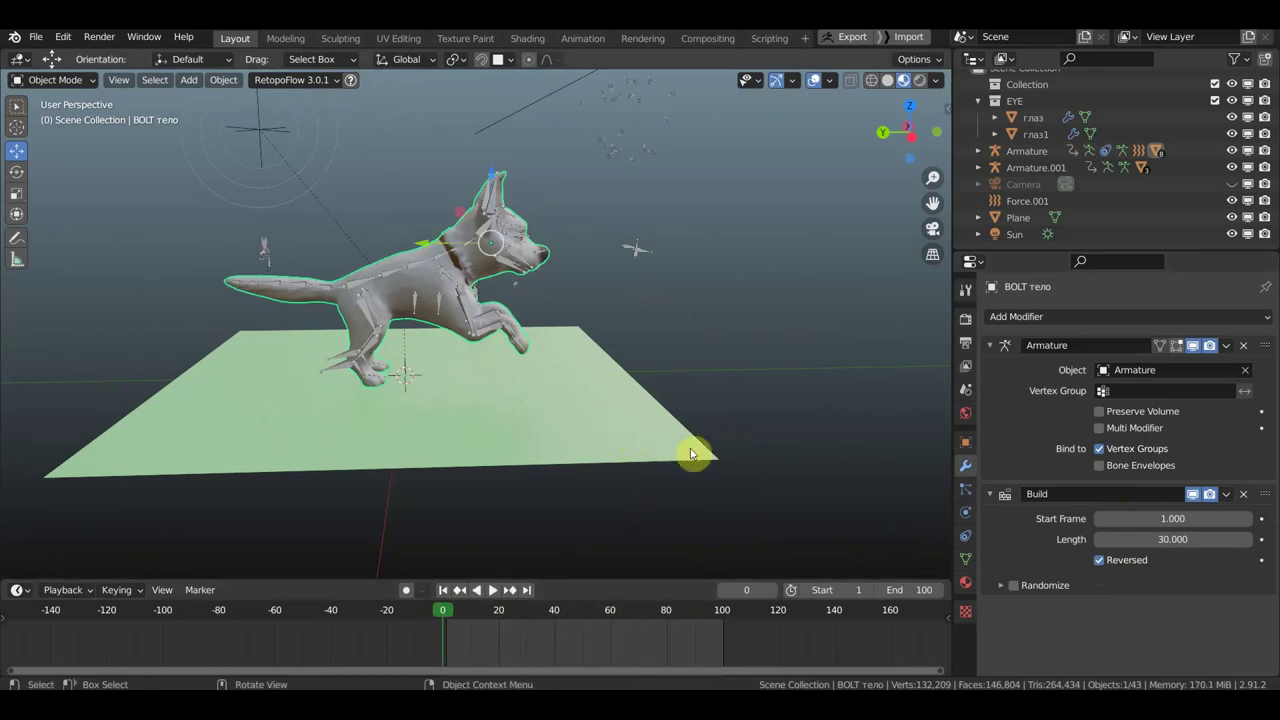
# Preview the reversed build up to frame 38, then return to frame 7
pyautogui.press('space')
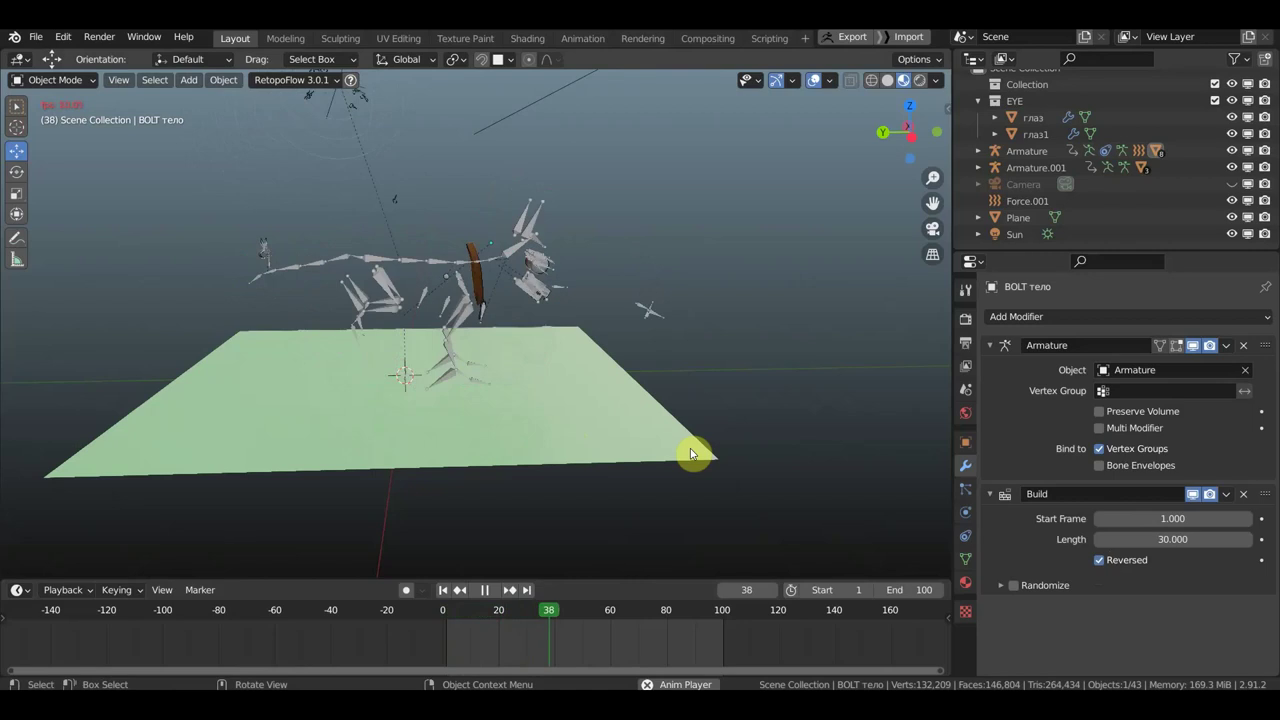
pyautogui.press('space')
pyautogui.scroll(5, 486, 271)
pyautogui.scroll(-5, 482, 280)
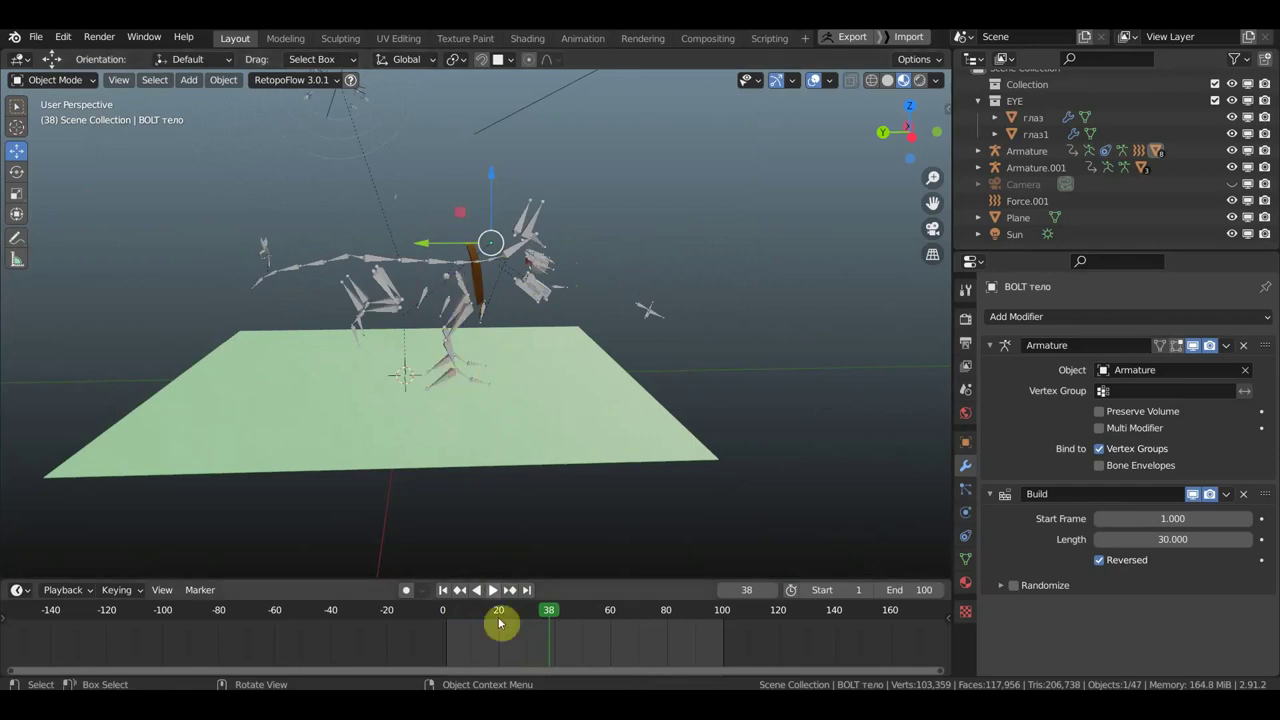
pyautogui.click(463, 622)
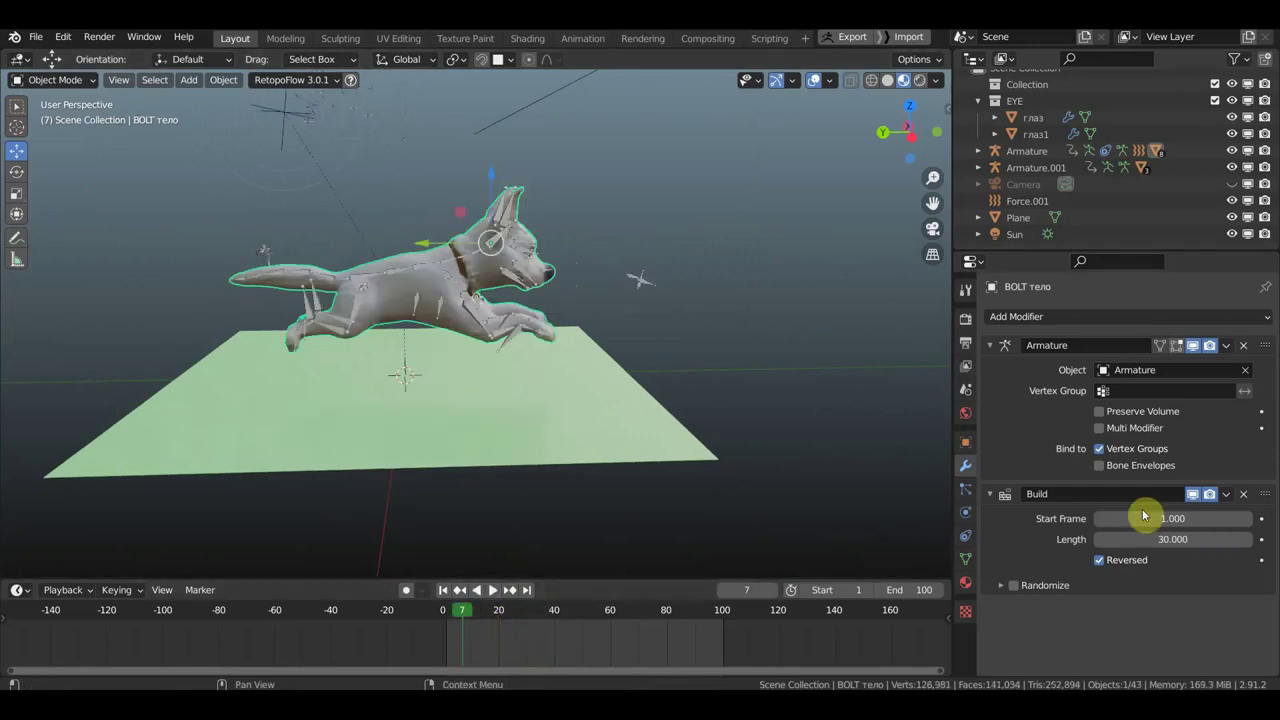
# Enable Randomize on the dog's Build modifier
pyautogui.click(1015, 586)
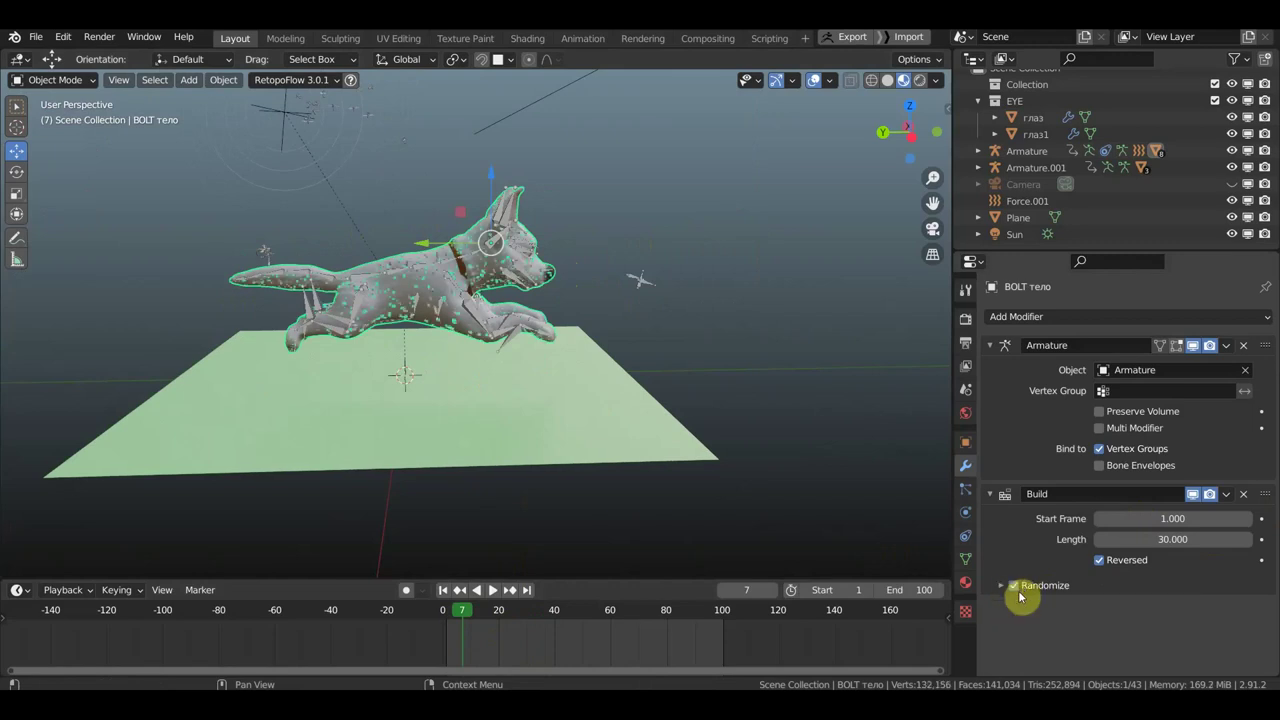
pyautogui.scroll(5, 603, 337)
pyautogui.scroll(-5, 603, 337)
pyautogui.scroll(5, 566, 330)
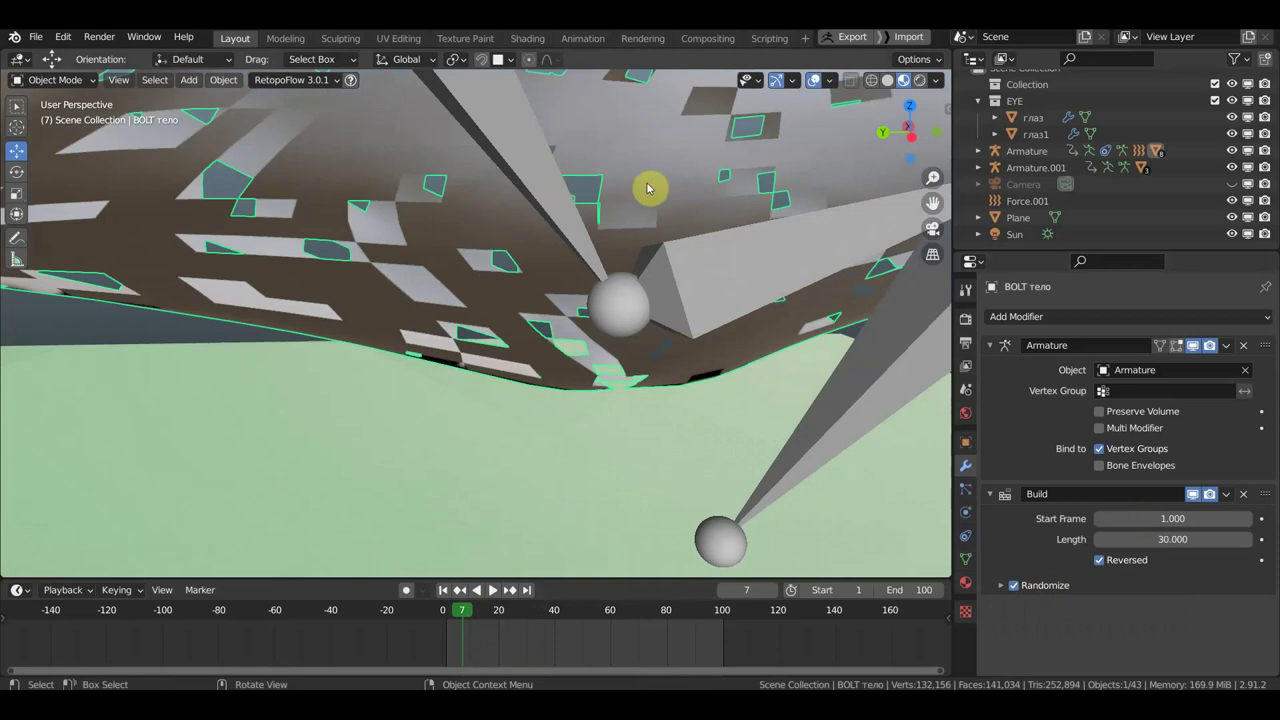
pyautogui.scroll(-5, 646, 187)
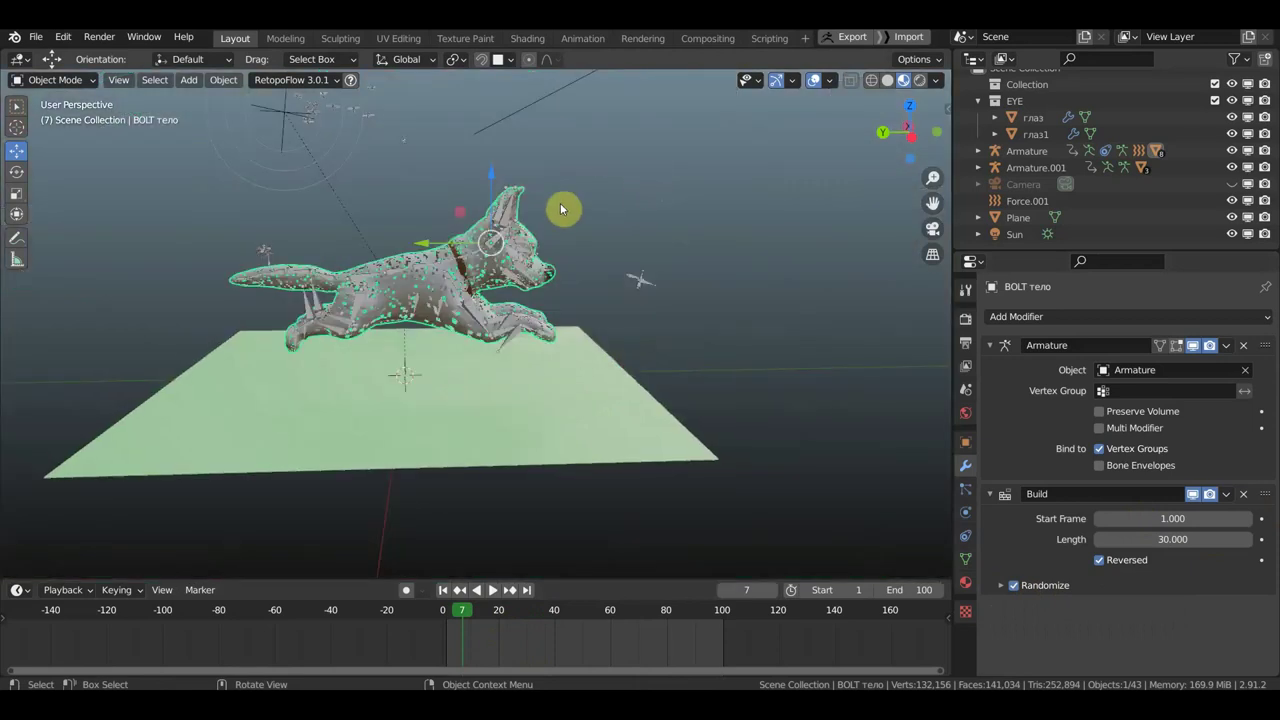
# Apply Shade Smooth to the dog and start playback from frame 7
pyautogui.rightClick(400, 292)
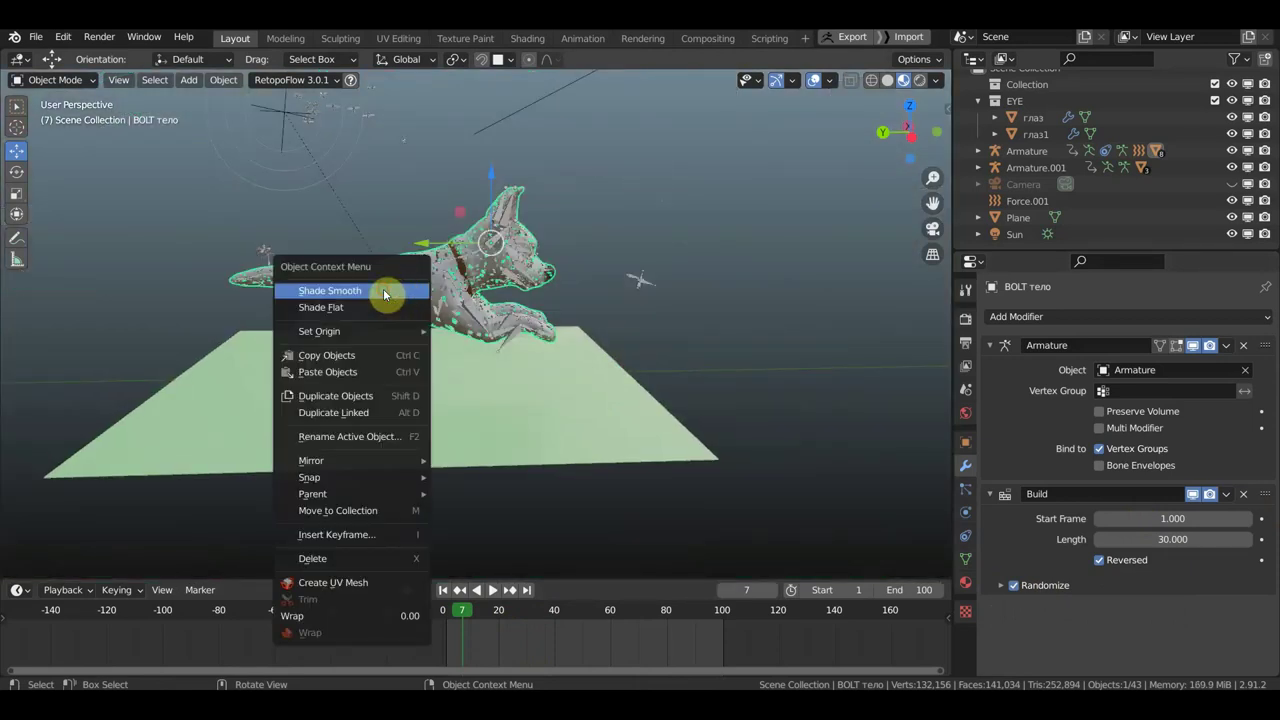
pyautogui.click(399, 291)
pyautogui.scroll(5, 381, 328)
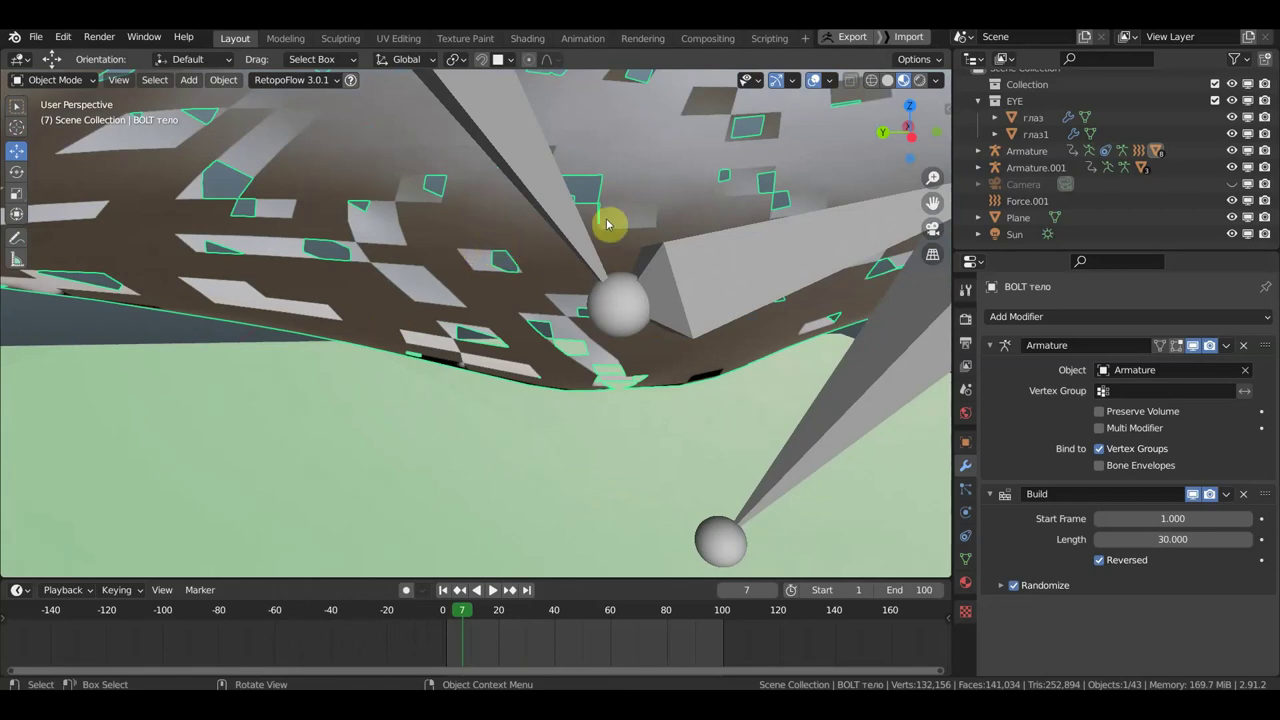
pyautogui.scroll(-5, 605, 224)
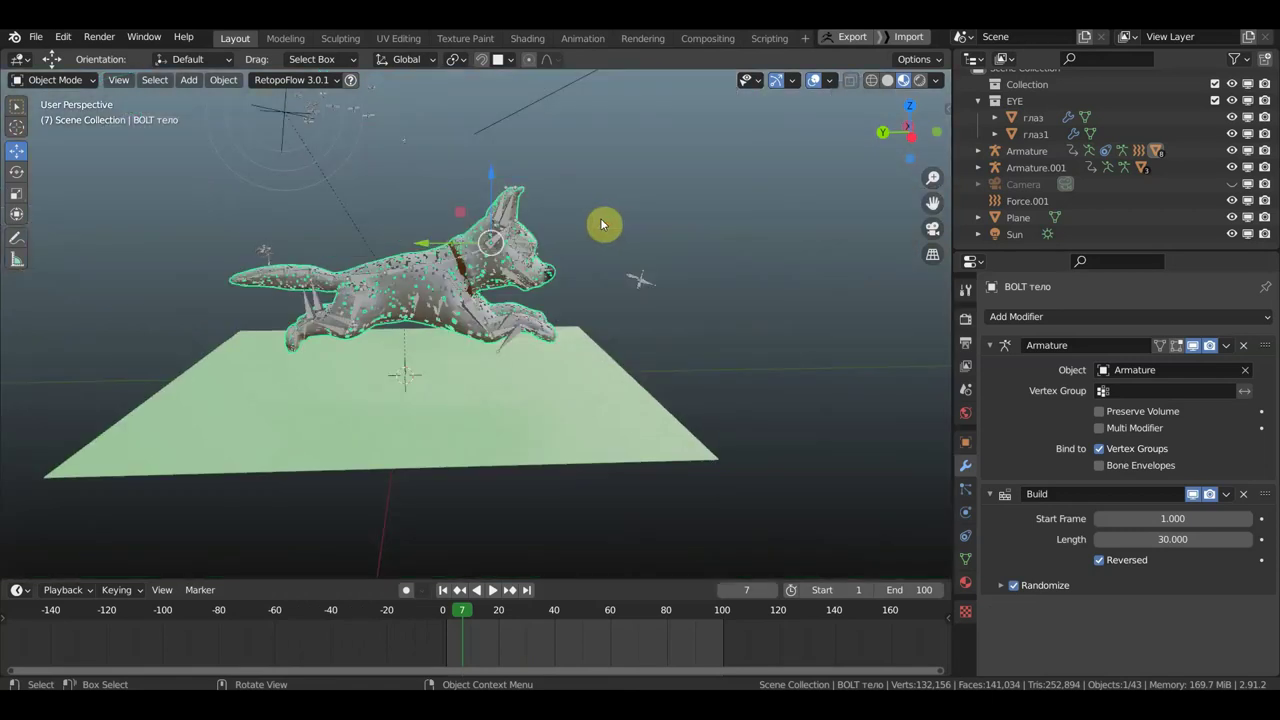
pyautogui.press('space')
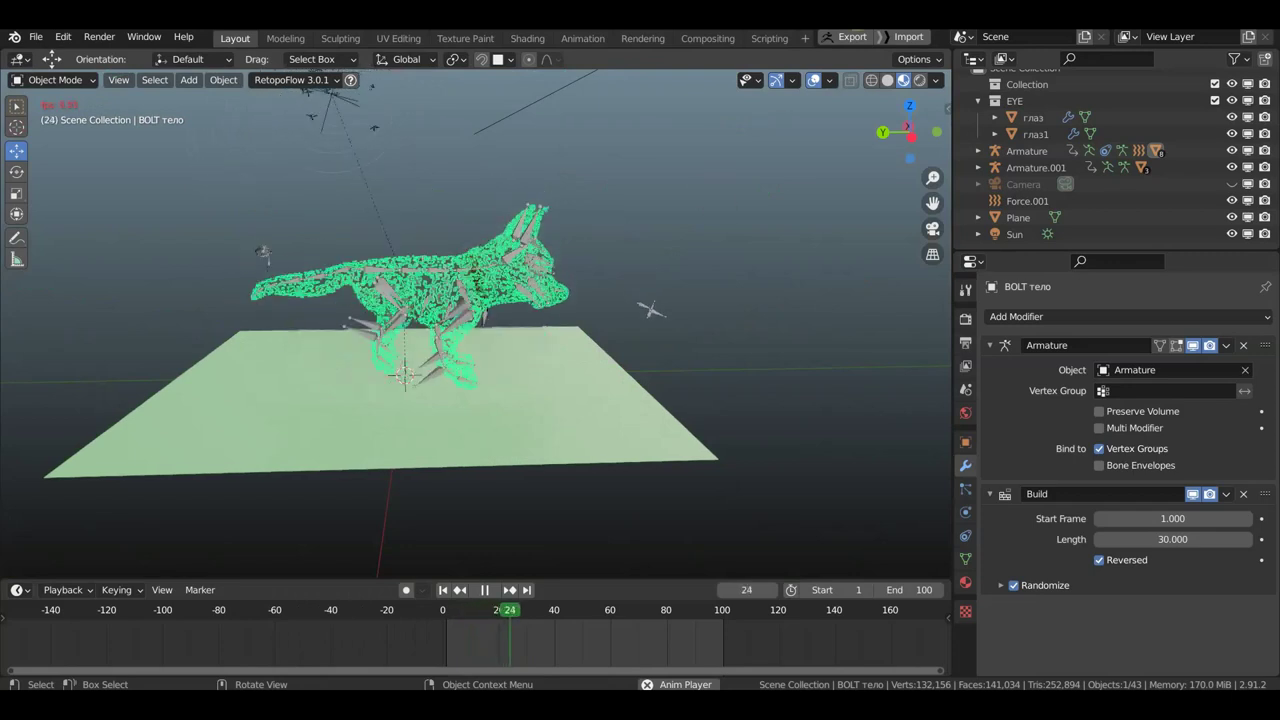
# Hide the viewport overlays and replay the build from the first frame
pyautogui.click(815, 80)
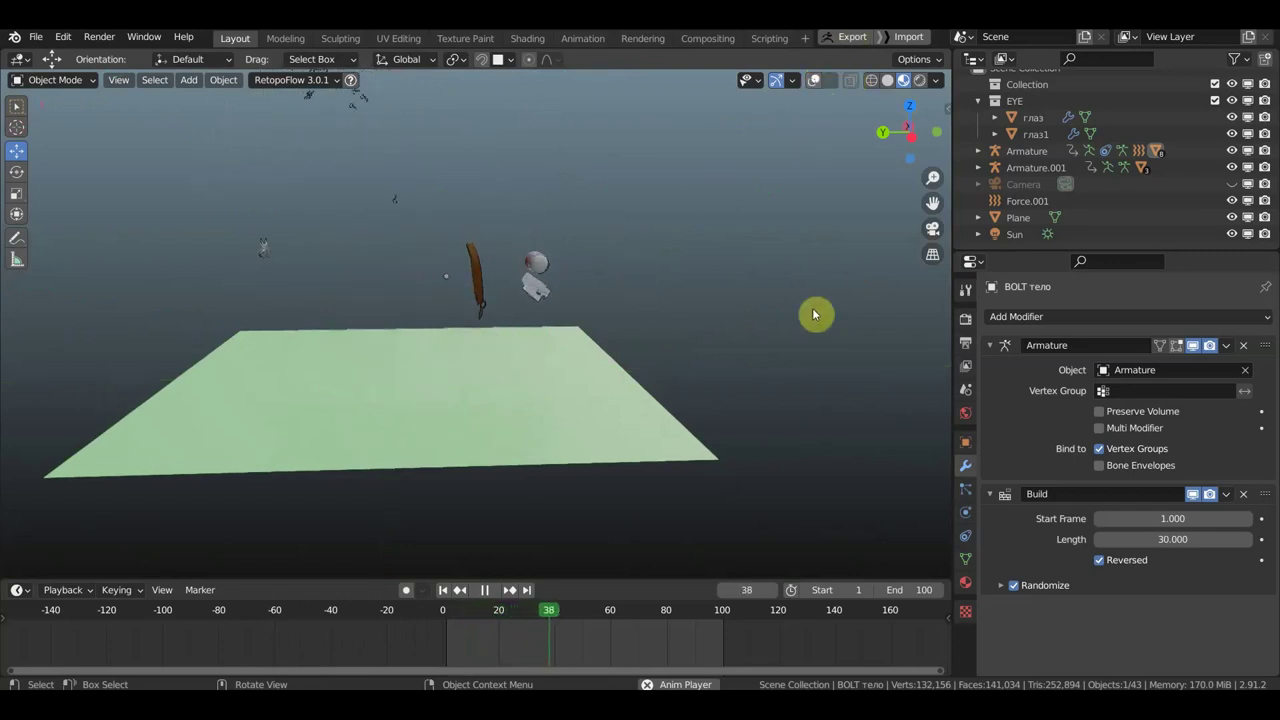
pyautogui.press('space')
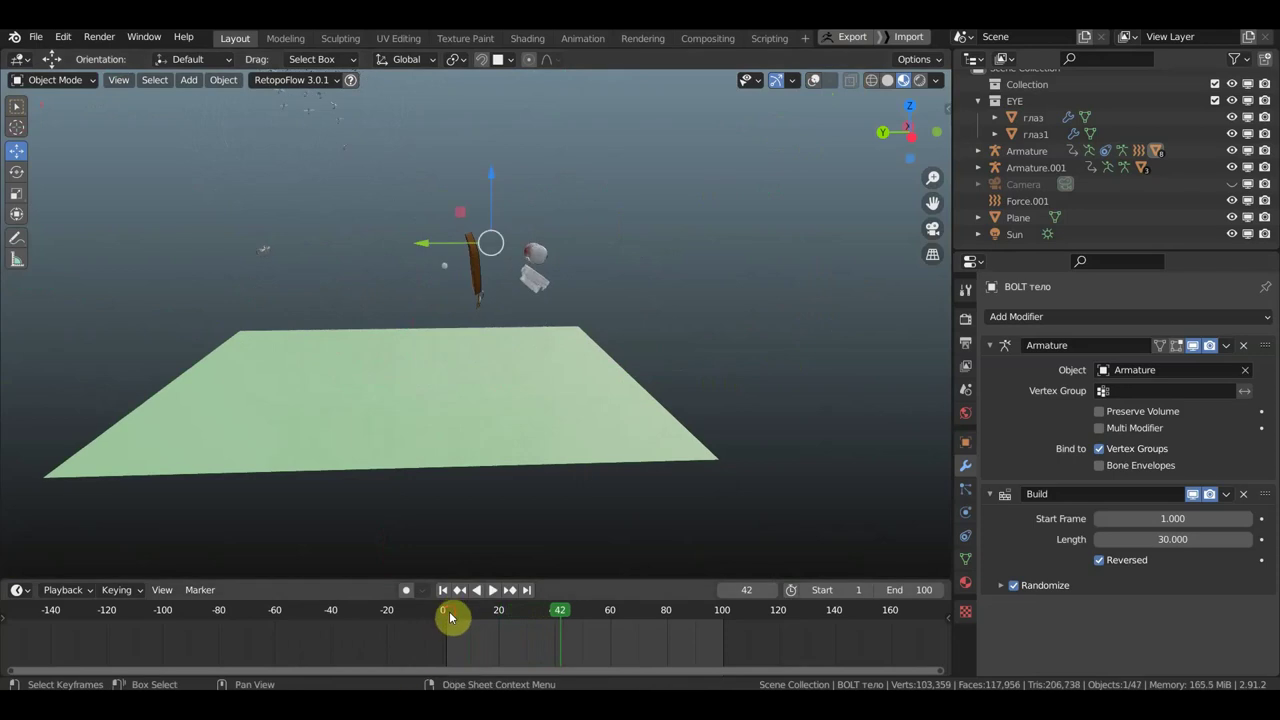
pyautogui.hotkey('shift', 'Left')
pyautogui.press('space')
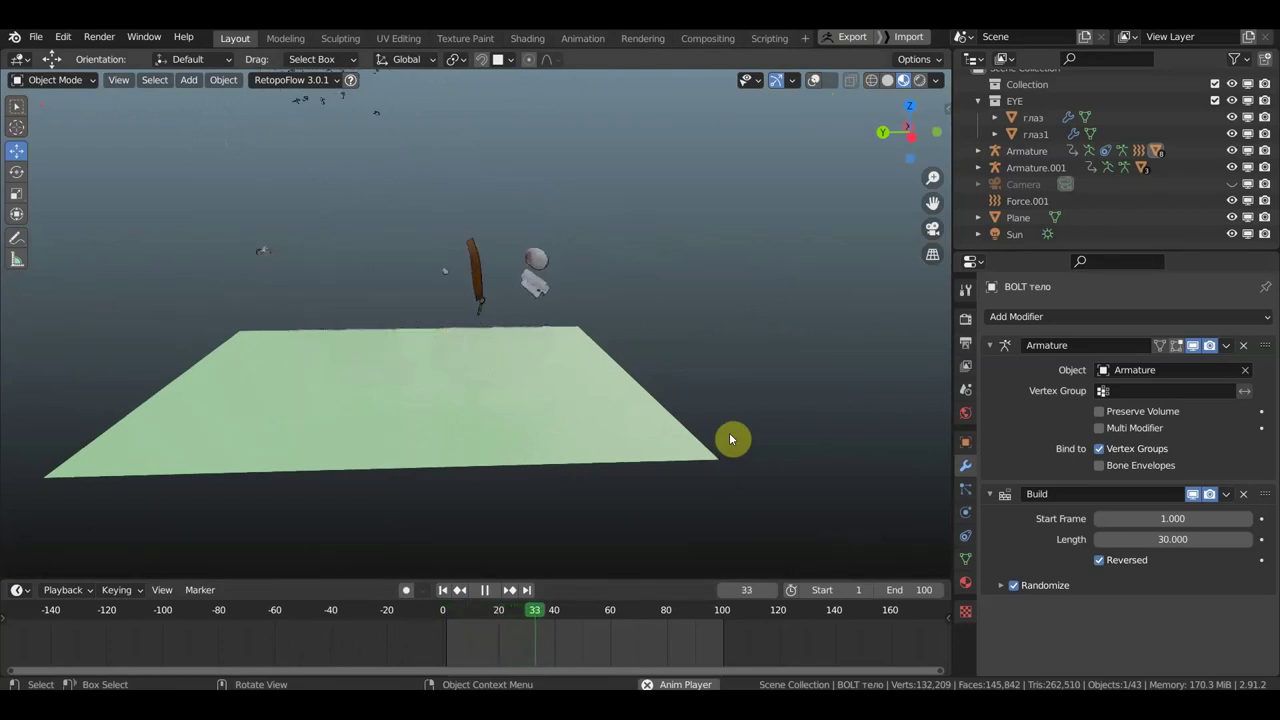
pyautogui.press('space')
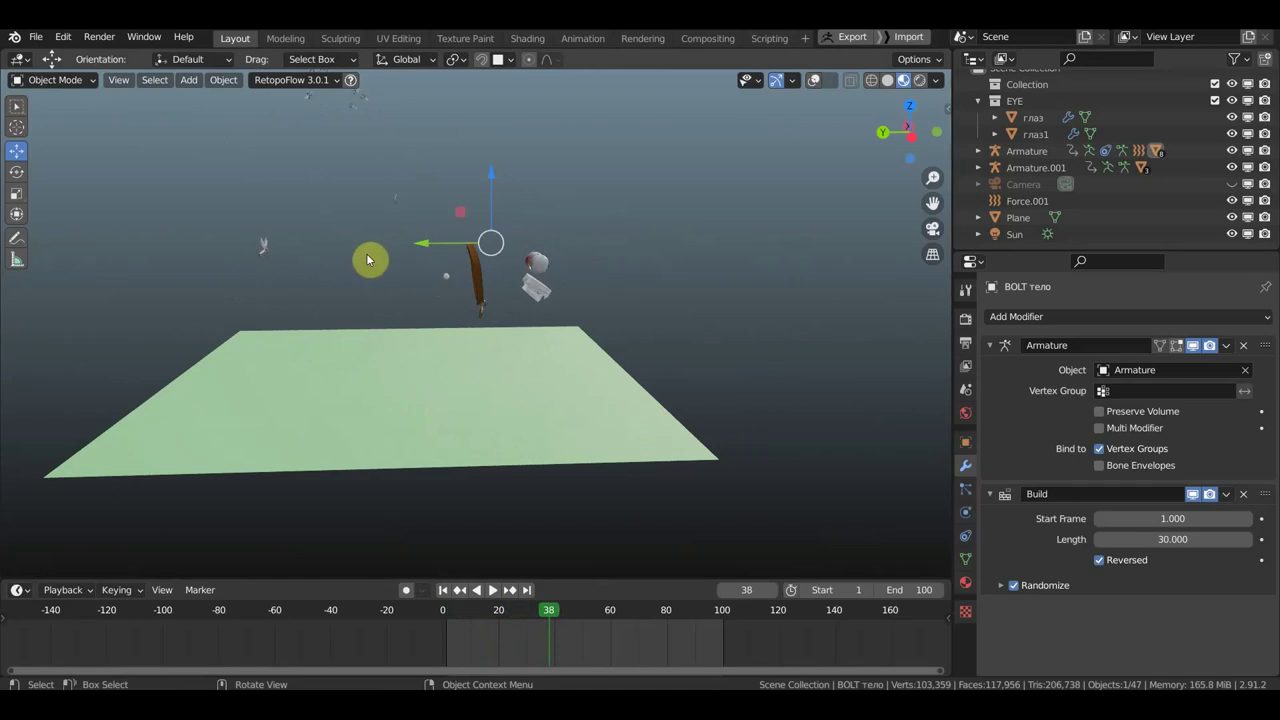
# Replay from frame 2 and scrub to watch the dog dissolve around frame 13
pyautogui.scroll(5, 367, 260)
pyautogui.scroll(-5, 400, 260)
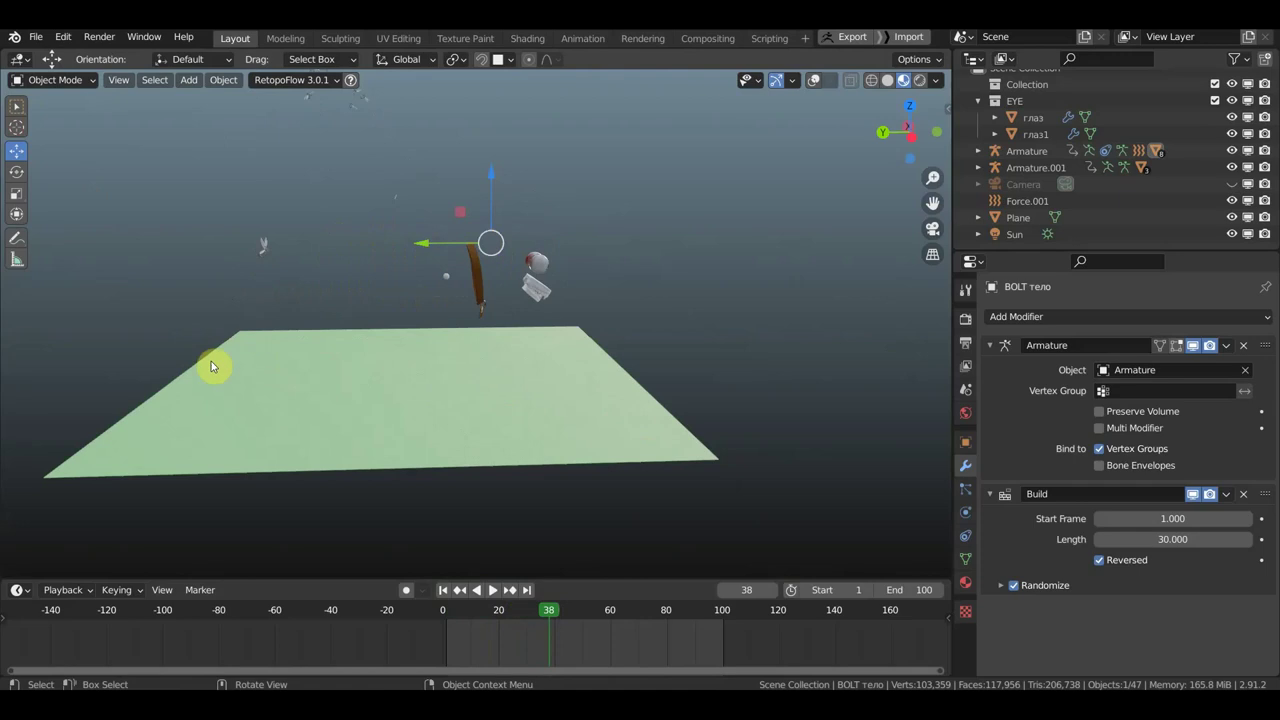
pyautogui.click(449, 614)
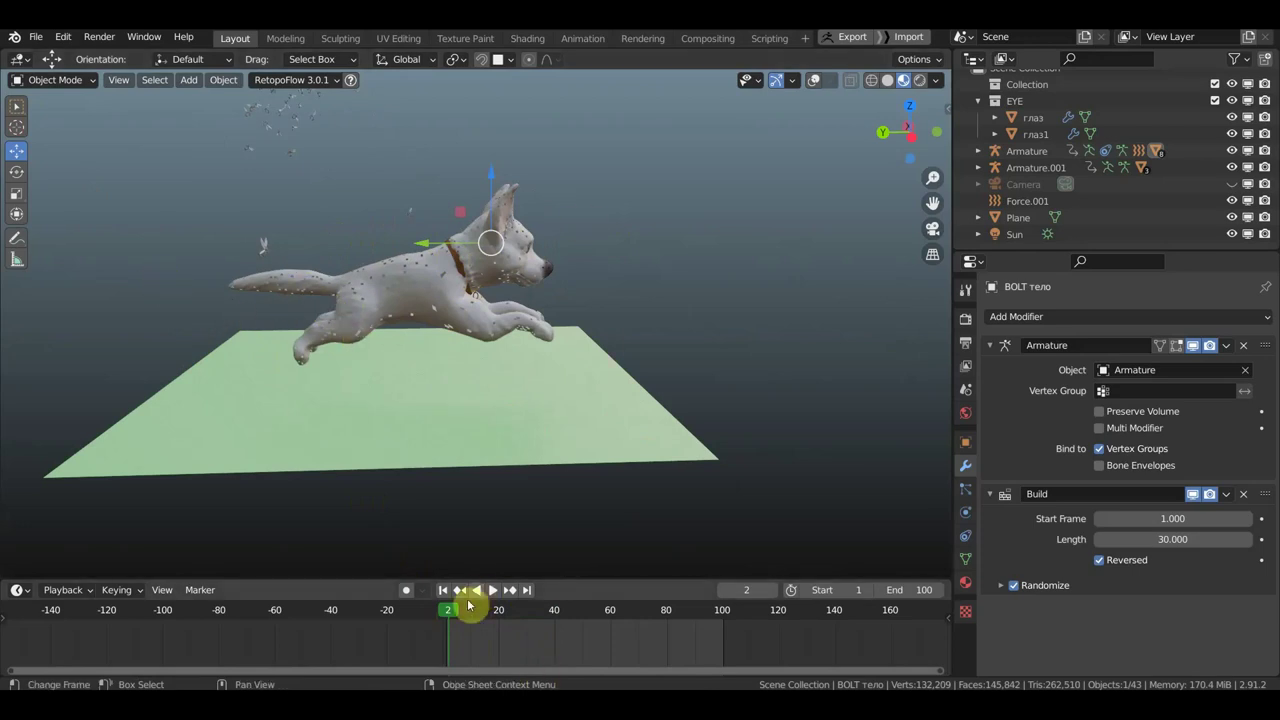
pyautogui.press('space')
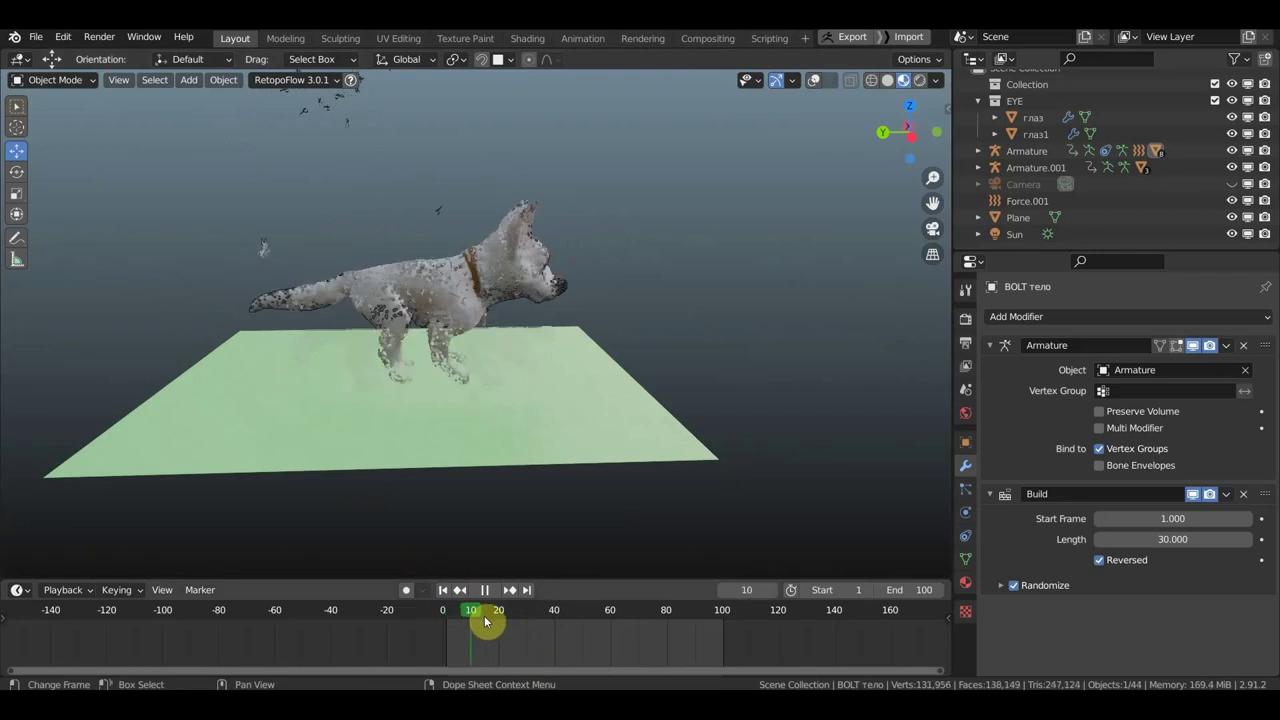
pyautogui.moveTo(515, 624); pyautogui.dragTo(480, 622)
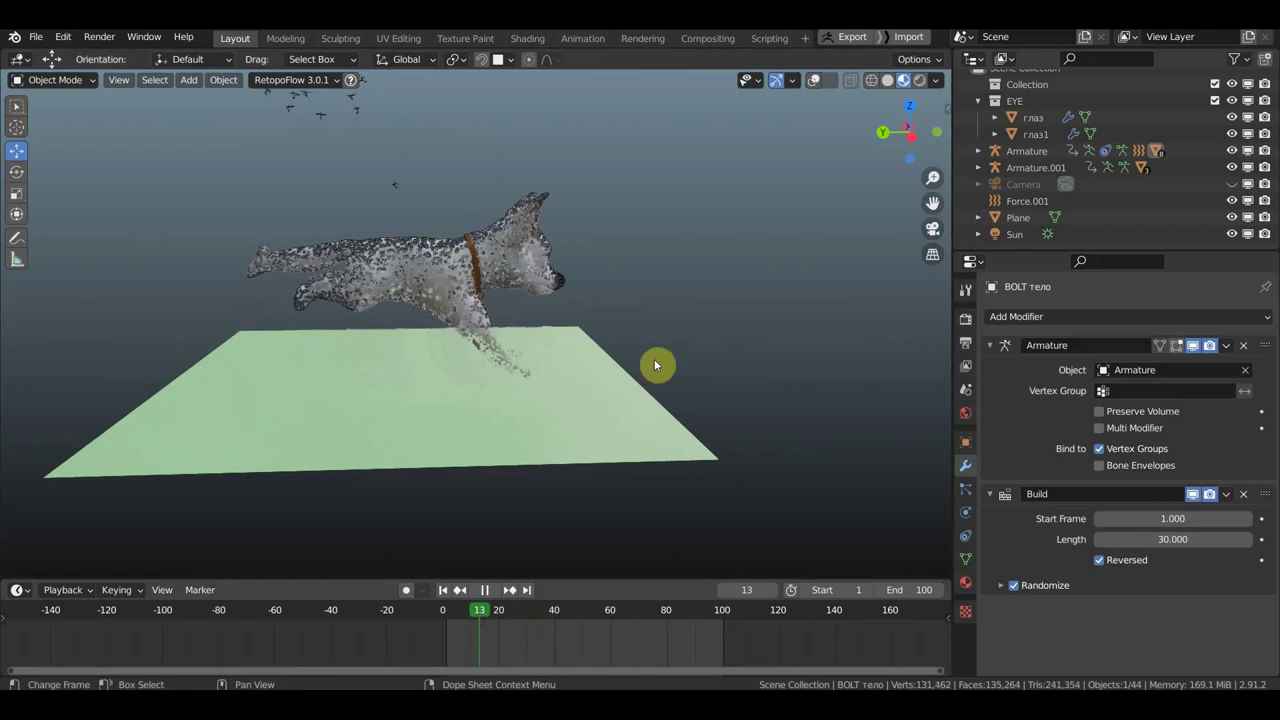
pyautogui.press('space')
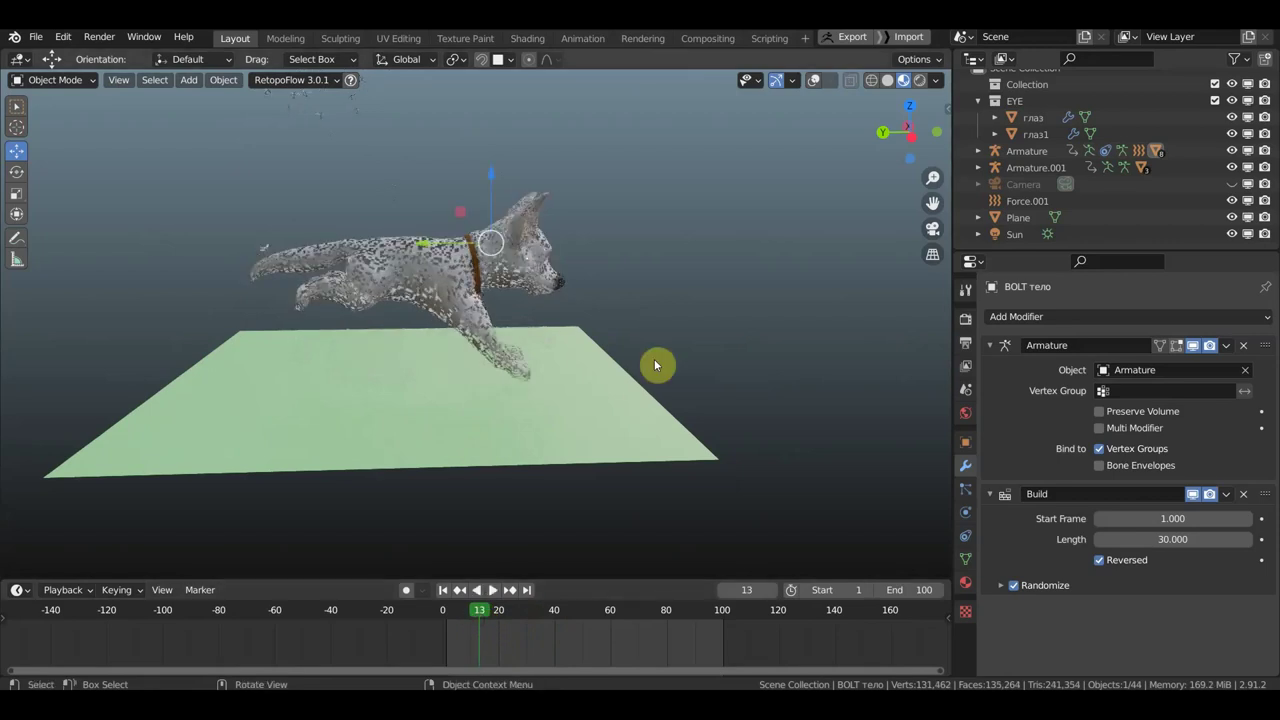